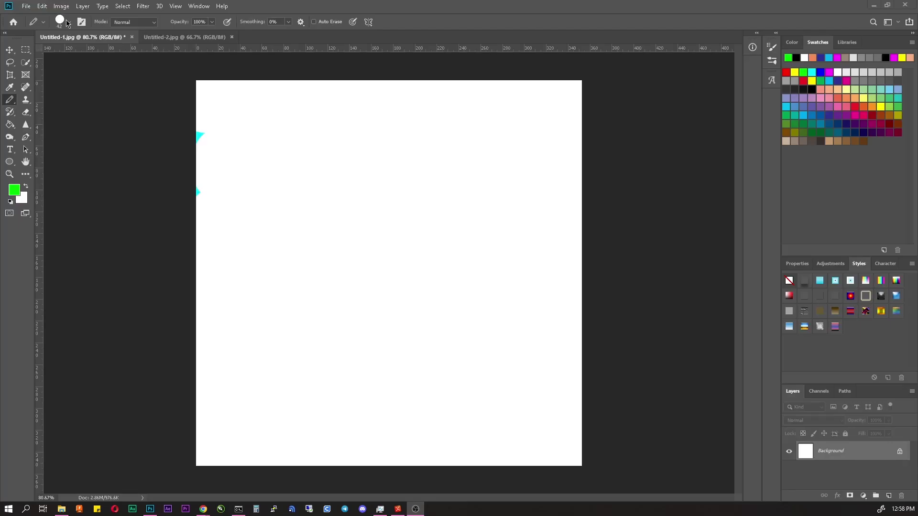
Fill the canvas bright green and shrink the brush from 165 to 36 px.
left_click(69, 21)
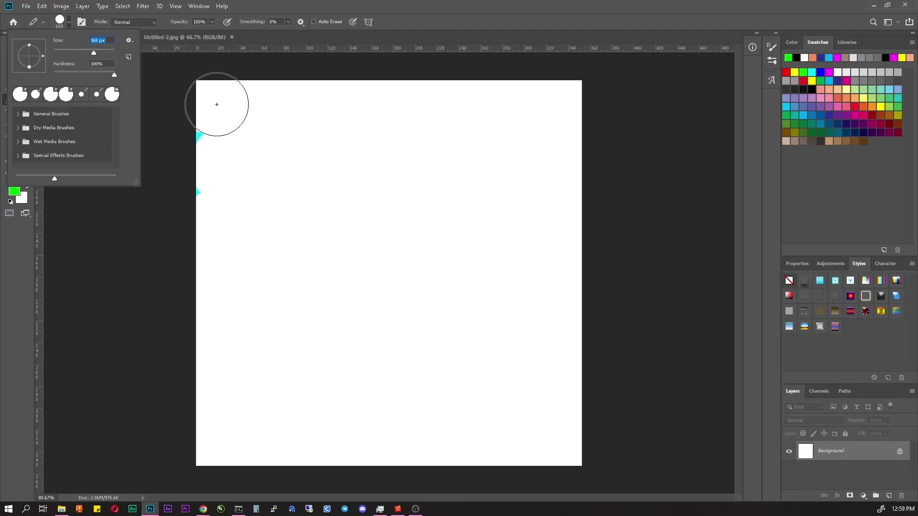
mouse_move(217, 102)
left_mouse_down()
mouse_move(525, 170)
mouse_move(253, 286)
mouse_move(619, 330)
mouse_move(164, 422)
mouse_move(200, 257)
left_mouse_up()
left_click(68, 22)
left_click_drag(72, 52, 64, 52)
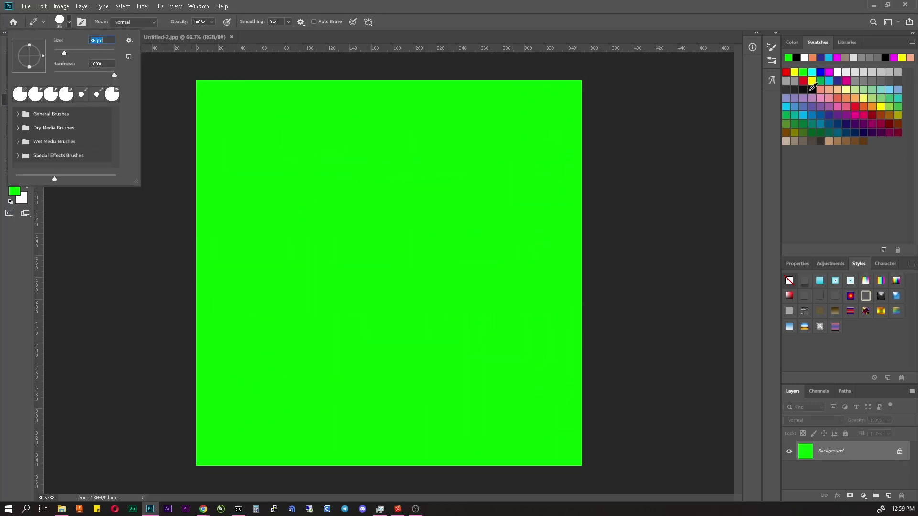
left_click(892, 160)
Paint the peach cat's head, body, leg and staircase tail.
left_click(577, 139)
left_click(829, 89)
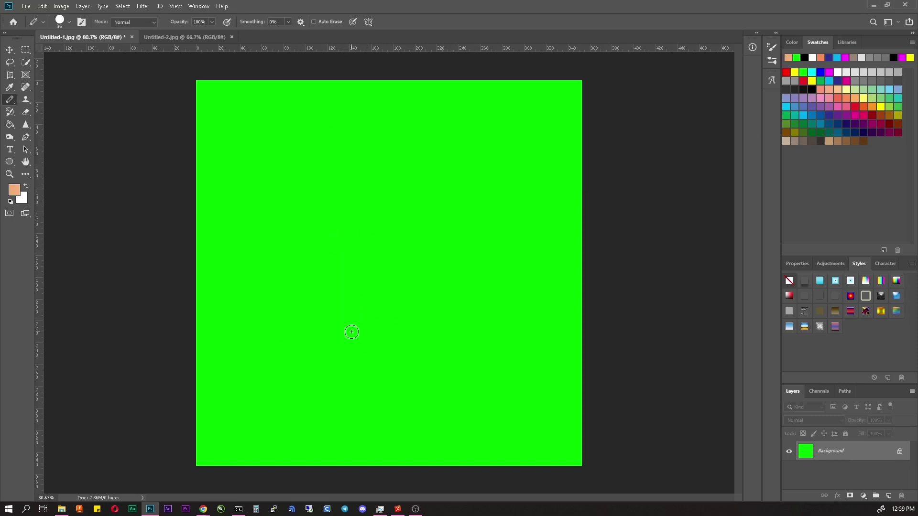
mouse_move(344, 231)
left_mouse_down()
mouse_move(319, 191)
mouse_move(362, 198)
mouse_move(344, 210)
mouse_move(355, 224)
mouse_move(360, 180)
mouse_move(322, 191)
mouse_move(335, 248)
mouse_move(337, 385)
left_mouse_up()
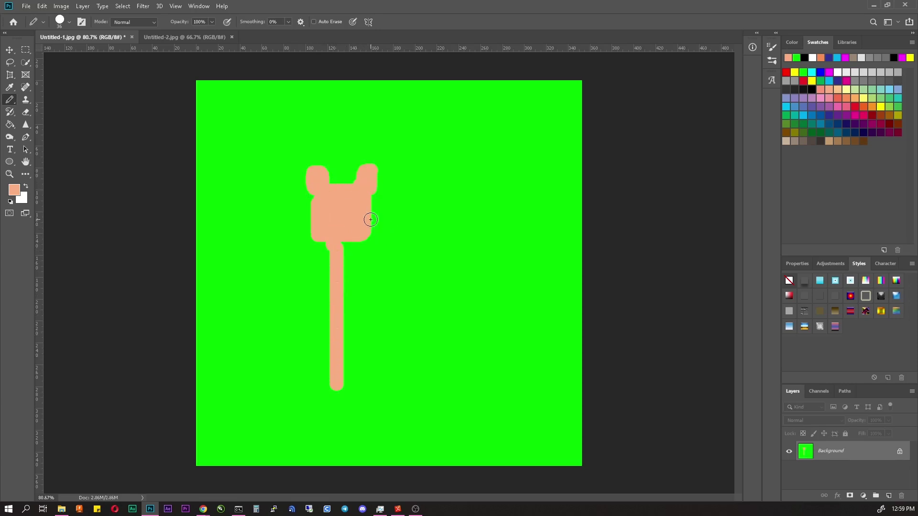
mouse_move(370, 218)
left_mouse_down()
mouse_move(393, 278)
mouse_move(431, 309)
mouse_move(451, 377)
mouse_move(338, 385)
left_mouse_up()
left_click_drag(454, 385, 559, 443)
mouse_move(365, 246)
left_mouse_down()
mouse_move(357, 261)
mouse_move(375, 291)
mouse_move(332, 281)
mouse_move(428, 381)
mouse_move(398, 273)
mouse_move(440, 368)
mouse_move(365, 346)
mouse_move(371, 302)
mouse_move(406, 338)
mouse_move(395, 322)
mouse_move(377, 325)
left_mouse_up()
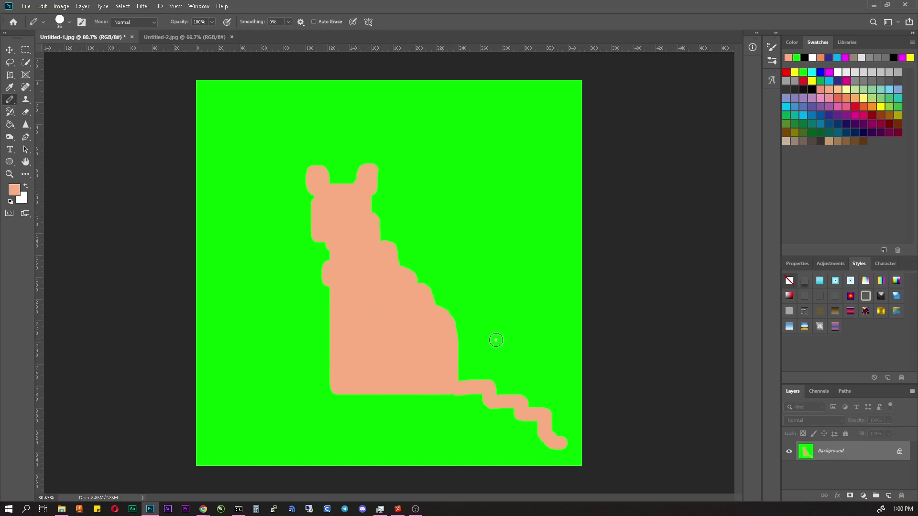
Add black stripes across the cat's body and two green eyes on its head.
left_click(812, 89)
mouse_move(388, 259)
left_mouse_down()
mouse_move(381, 274)
mouse_move(389, 292)
left_mouse_up()
left_click_drag(430, 296, 410, 315)
mouse_move(450, 317)
left_mouse_down()
mouse_move(415, 331)
mouse_move(401, 355)
left_mouse_up()
left_click(803, 71)
left_click(326, 206)
left_click(353, 207)
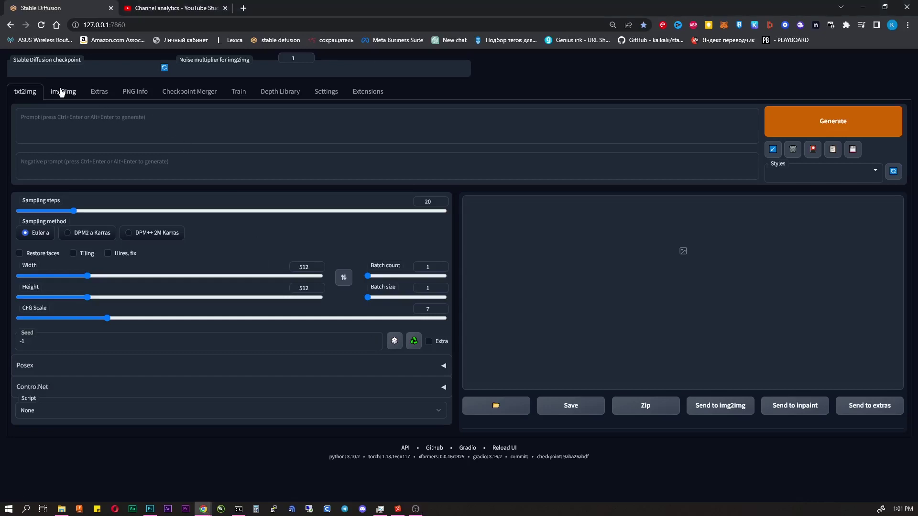
Load cat.jpg into img2img as the source image.
left_click(64, 91)
left_click(61, 509)
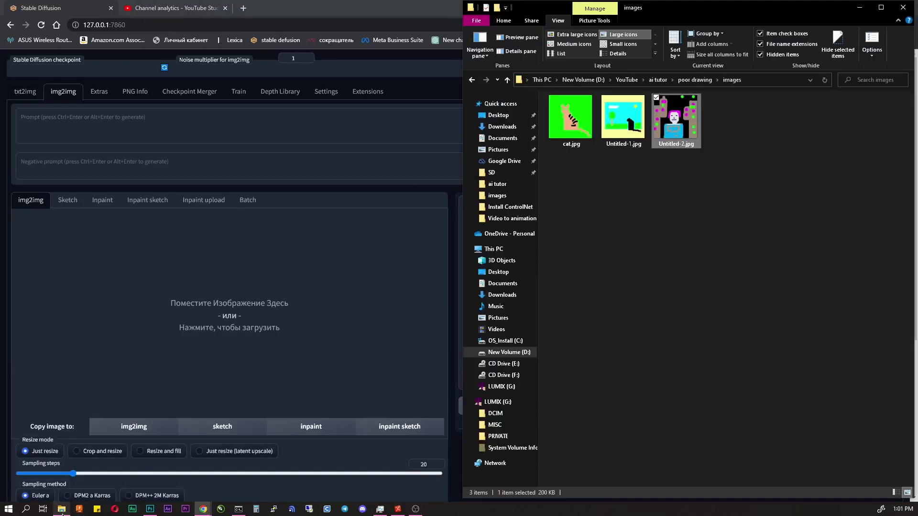
left_click_drag(568, 116, 225, 349)
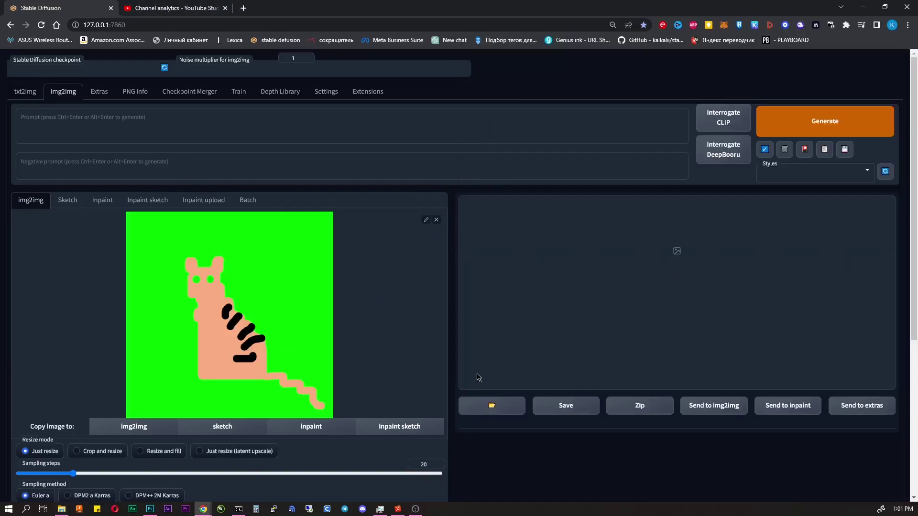
Enter prompt 'photo of a cat on grass, detailed' and negative prompt 'art, drawing, artstation, render'.
left_click(211, 131)
type("p")
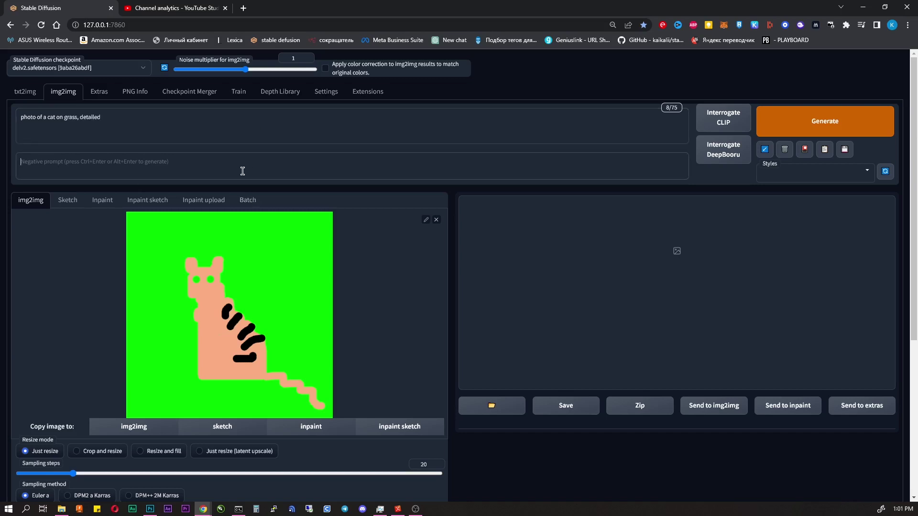
type("art, drawing, artstation, render")
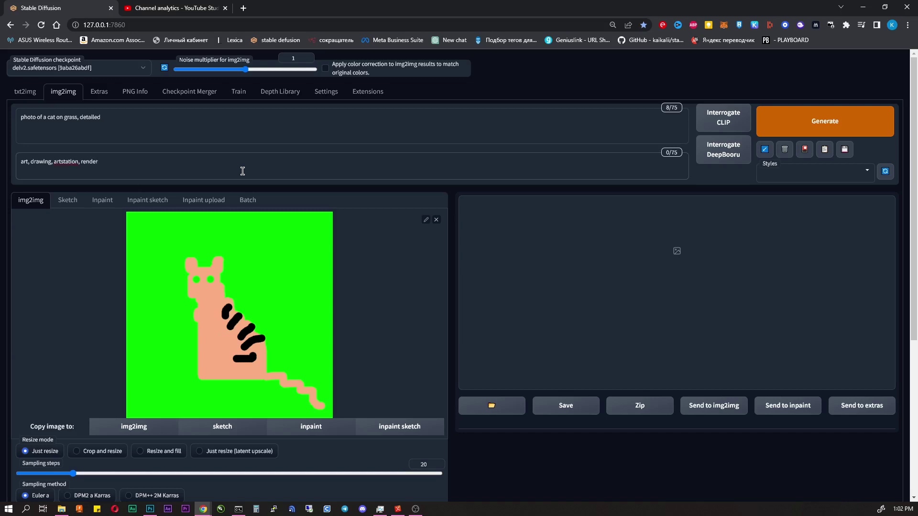
Set the output width and height to 824.
scroll(242, 170, "down", 5)
left_click_drag(87, 306, 132, 306)
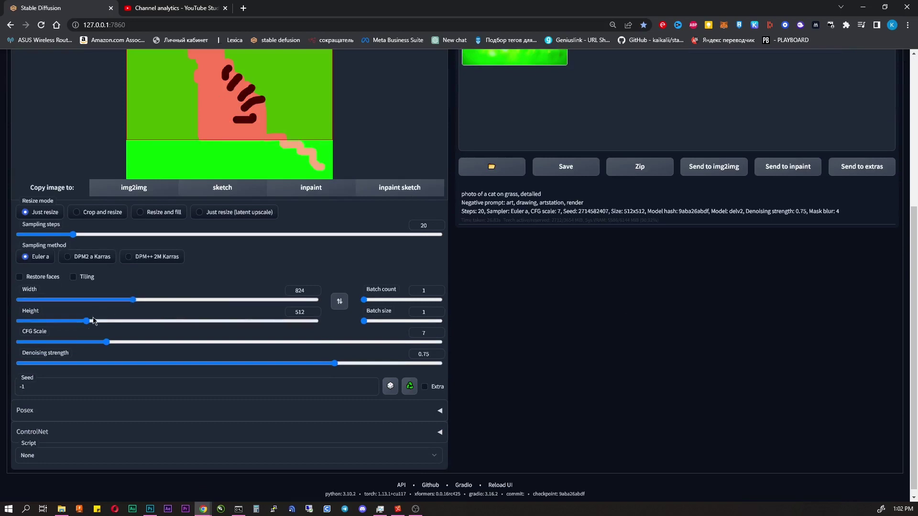
left_click_drag(87, 328, 134, 327)
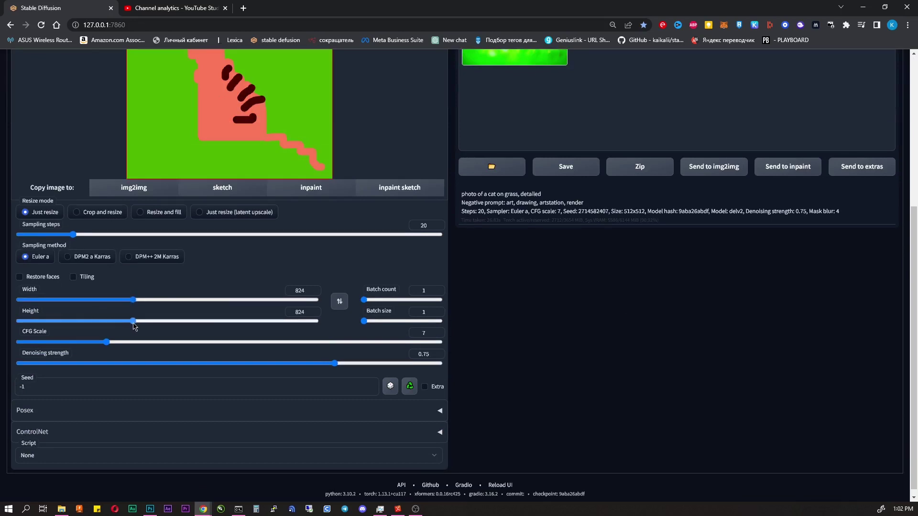
scroll(696, 326, "up", 5)
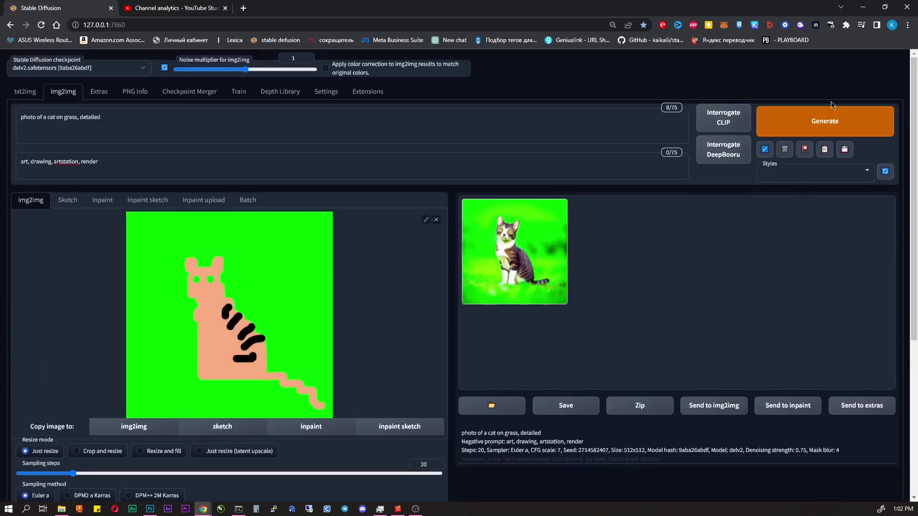
Generate the tabby cat photo and inspect it full screen.
left_click(832, 119)
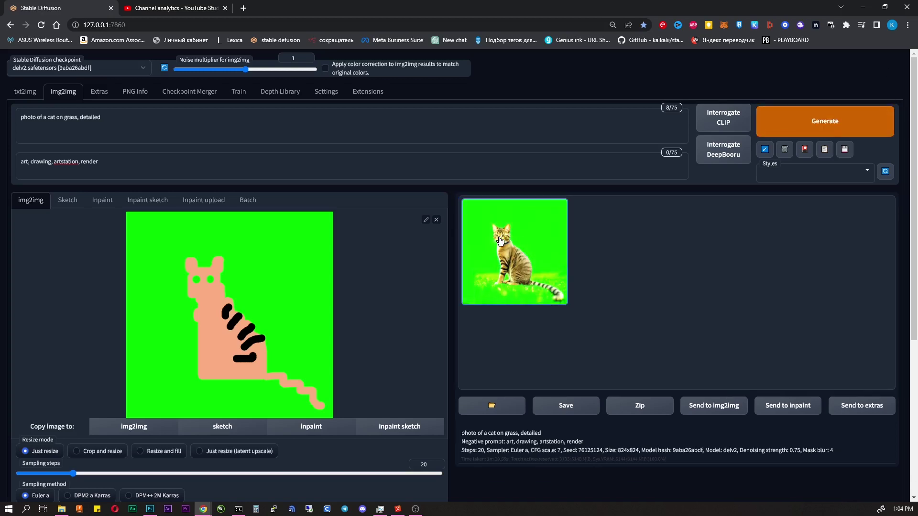
left_click(730, 247)
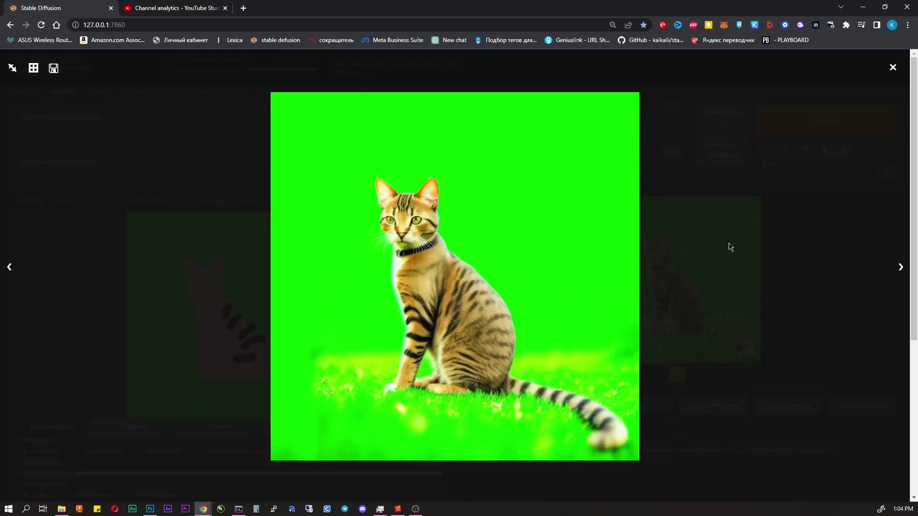
left_click(784, 247)
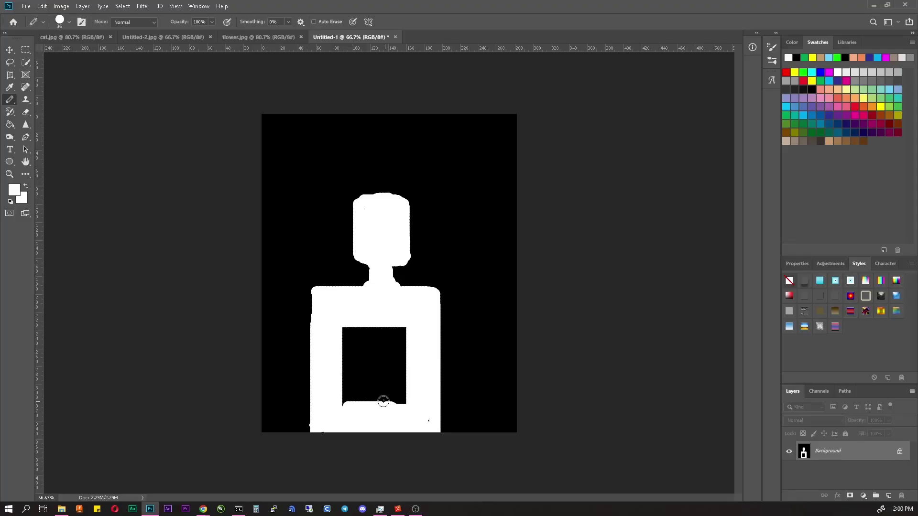
Paint white over the torso's black square and add magenta hair to the head.
mouse_move(381, 401)
left_mouse_down()
mouse_move(347, 344)
mouse_move(378, 361)
left_mouse_up()
left_click(829, 71)
mouse_move(347, 238)
left_mouse_down()
mouse_move(366, 192)
mouse_move(395, 191)
mouse_move(417, 220)
mouse_move(391, 249)
left_mouse_up()
left_click(803, 72)
Paint green eyes, a black nose dot and a smile on the face.
left_click(69, 21)
left_click(395, 221)
left_click(368, 222)
key("d")
left_click(379, 236)
Paint a green band across the chest with a 42 px brush.
left_click(69, 21)
left_click(803, 71)
left_click_drag(341, 334, 407, 332)
left_click(69, 22)
key("d")
Draw thin 3 px black lines across the torso and chest.
left_click_drag(316, 409, 317, 306)
left_click_drag(432, 305, 436, 417)
left_click_drag(351, 366, 385, 398)
left_click_drag(378, 302, 400, 304)
left_click(69, 21)
Scatter magenta, yellow and green dots around the figure, then choose File > Save As.
left_click(289, 145)
left_click(497, 190)
left_click(319, 130)
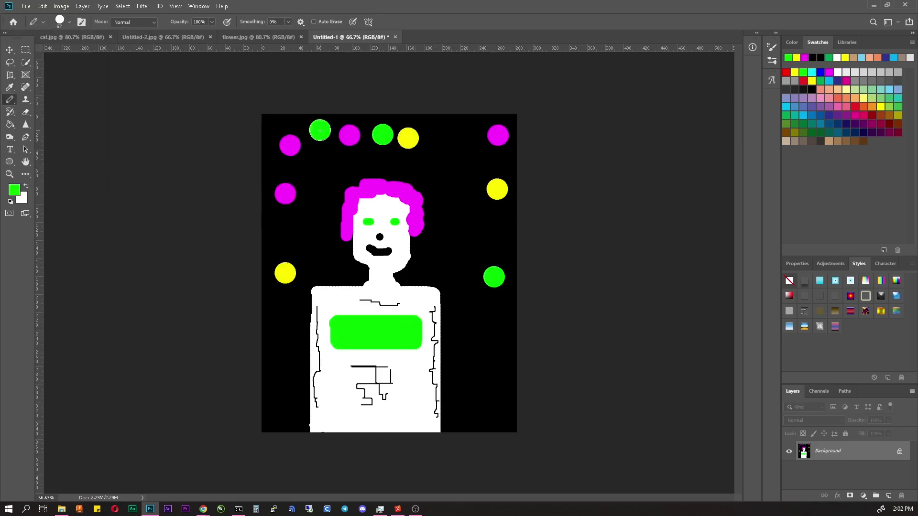
left_click(497, 363)
left_click(481, 315)
left_click(25, 6)
left_click(39, 112)
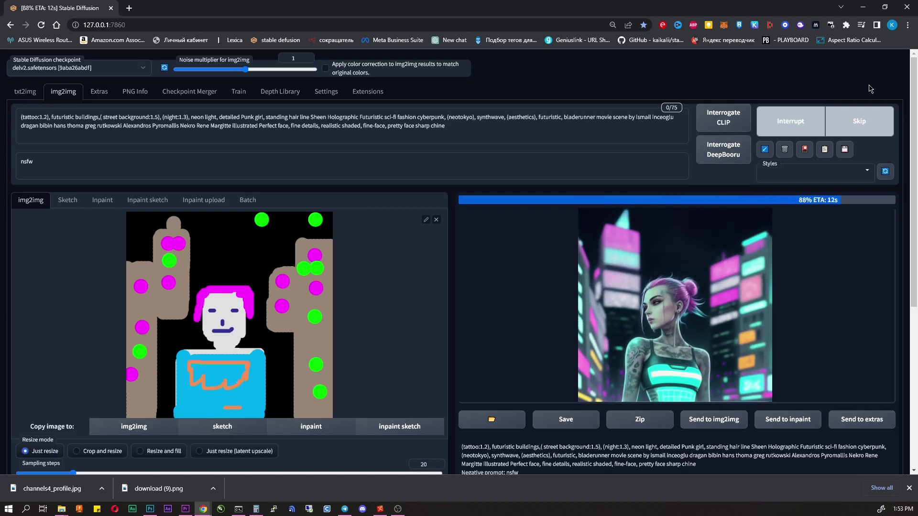
Inspect the cyberpunk portrait full-screen, then generate another image from the punk-girl sketch.
left_click(538, 235)
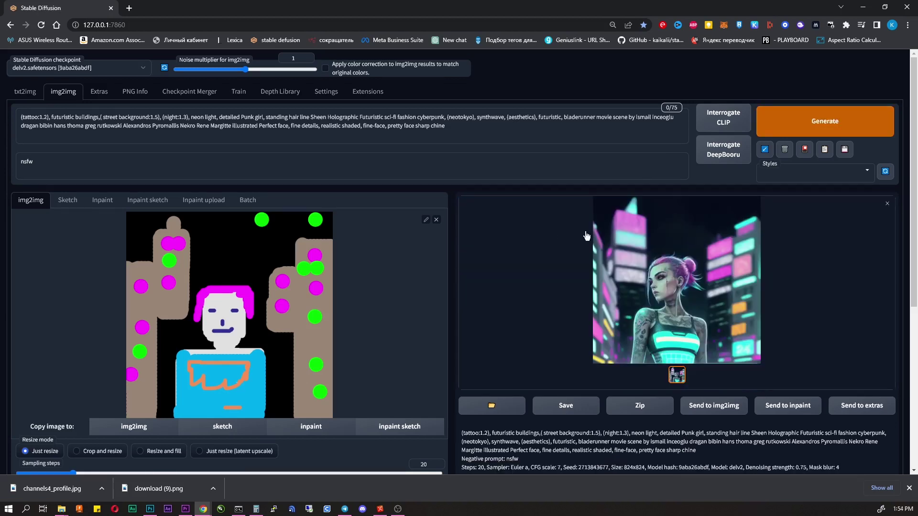
left_click(713, 246)
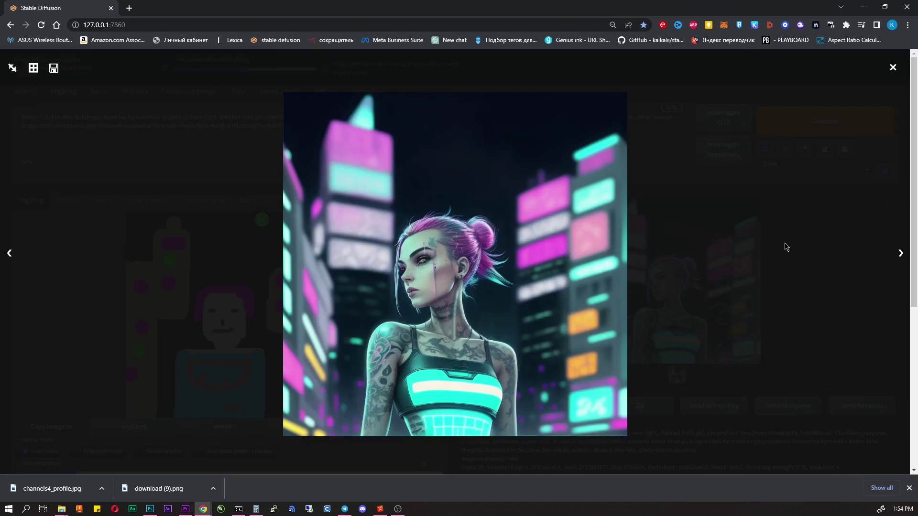
left_click(788, 247)
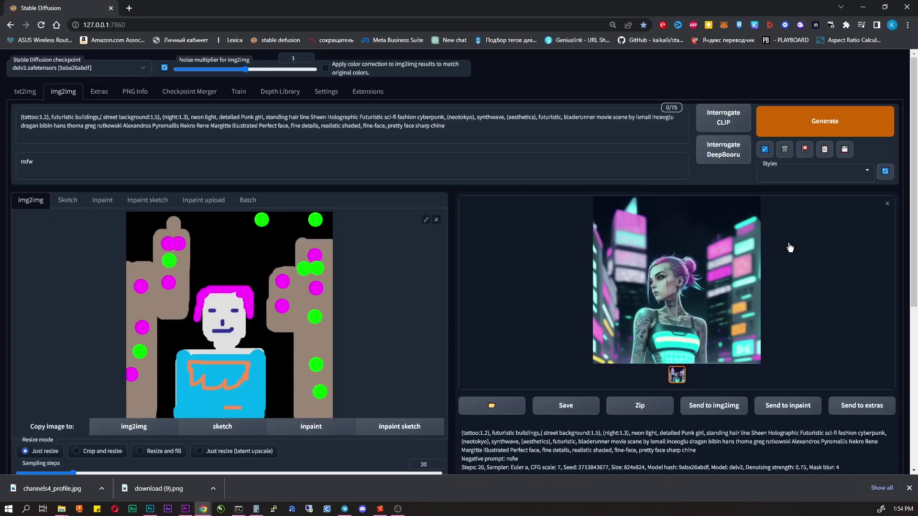
left_click(813, 137)
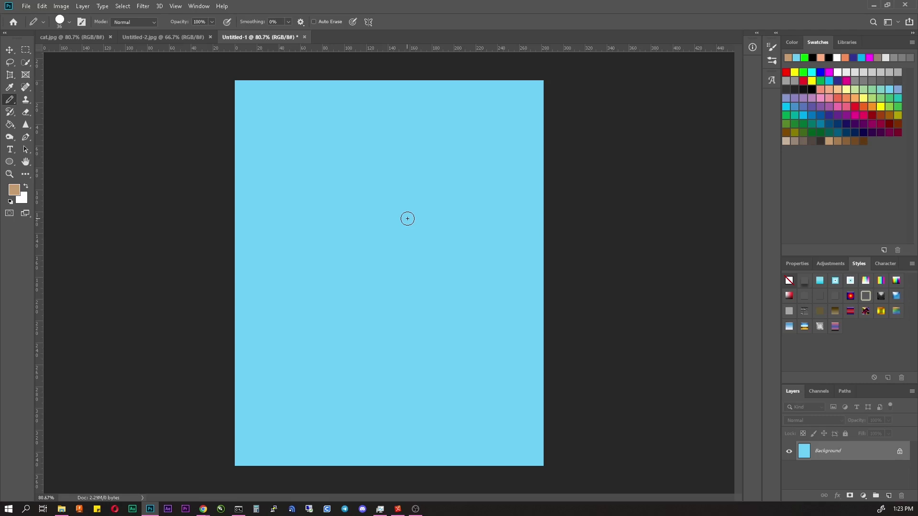
Paint the sunflower's tan centre, yellow petals, green stem and two leaves.
mouse_move(408, 219)
left_mouse_down()
mouse_move(421, 232)
mouse_move(402, 243)
mouse_move(374, 200)
mouse_move(382, 244)
left_mouse_up()
mouse_move(398, 189)
left_mouse_down()
mouse_move(455, 171)
mouse_move(459, 220)
mouse_move(444, 270)
mouse_move(326, 273)
mouse_move(322, 189)
mouse_move(396, 139)
mouse_move(356, 177)
mouse_move(328, 244)
mouse_move(337, 260)
mouse_move(408, 261)
mouse_move(361, 253)
mouse_move(420, 277)
mouse_move(412, 184)
left_mouse_up()
left_click(786, 115)
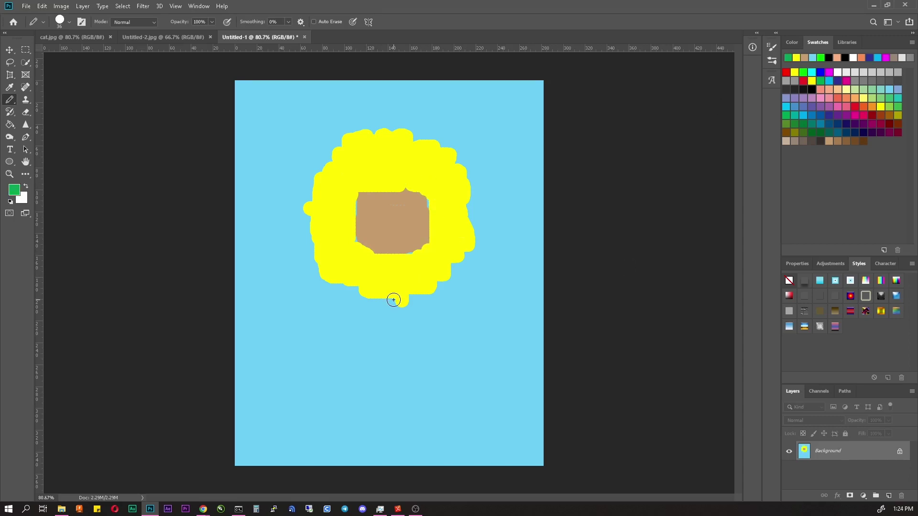
left_click_drag(392, 294, 392, 462)
left_click_drag(401, 370, 492, 377)
mouse_move(380, 408)
left_mouse_down()
mouse_move(266, 370)
mouse_move(318, 374)
left_mouse_up()
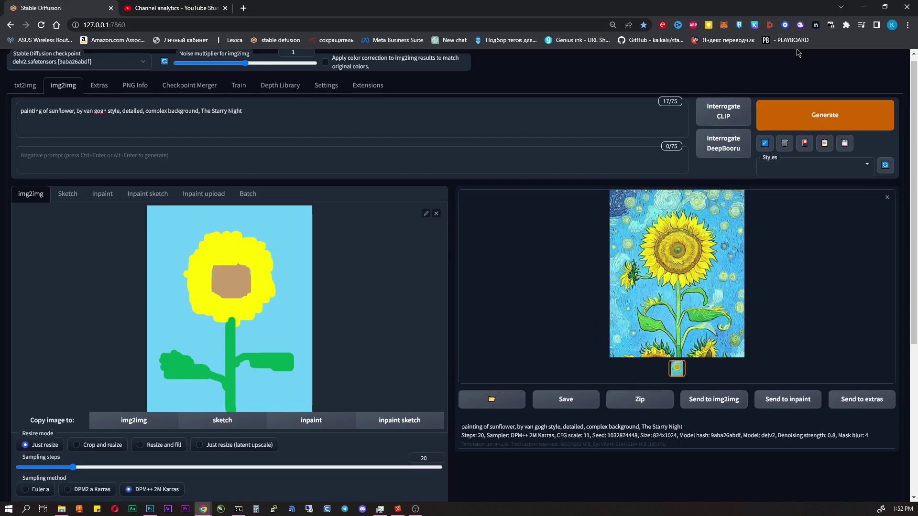
View the Van Gogh-style sunflower full-screen, then go to the Extras upscaling page.
left_click(694, 270)
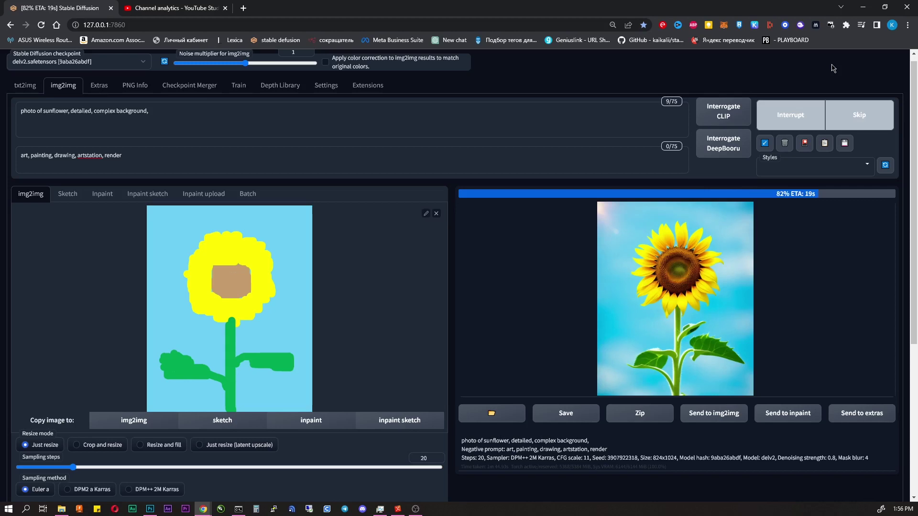
left_click(745, 260)
left_click(797, 260)
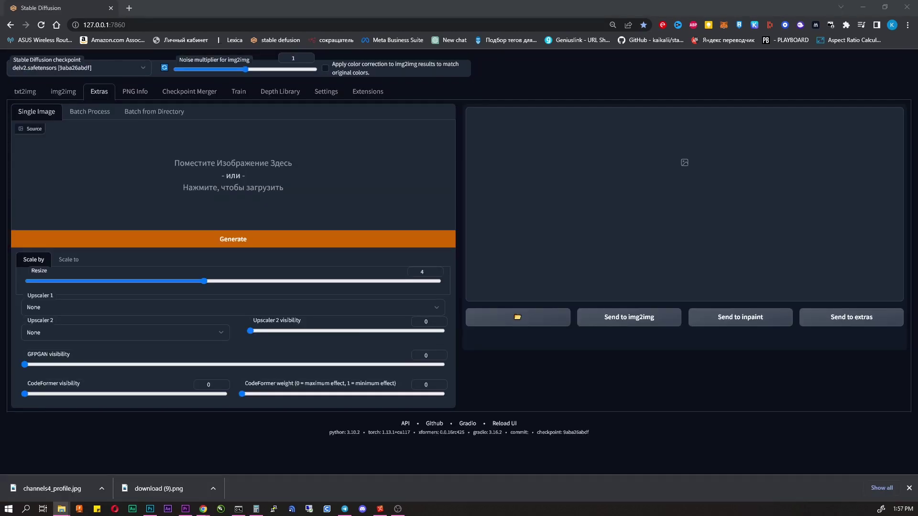
Load the Van Gogh sunflower into Extras with Lanczos plus ESRGAN_4x at 0.101 visibility.
left_click_drag(0, 377, 208, 168)
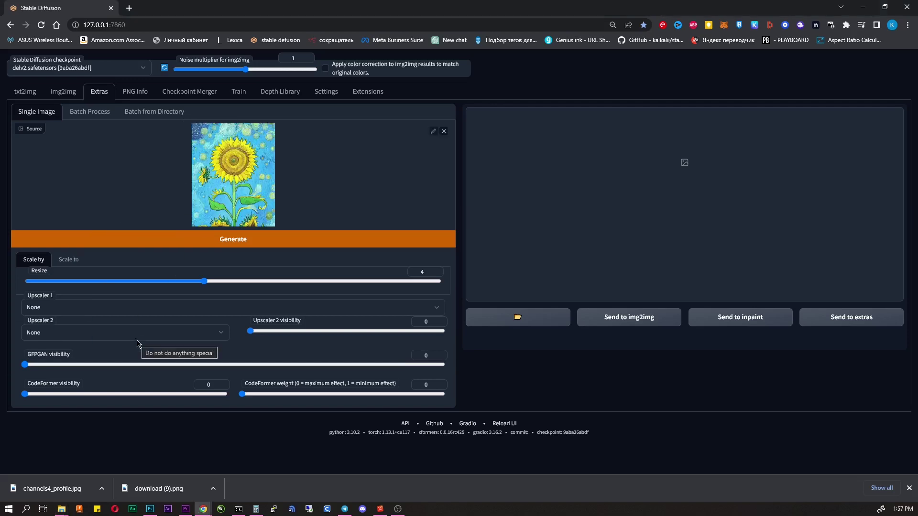
left_click(56, 307)
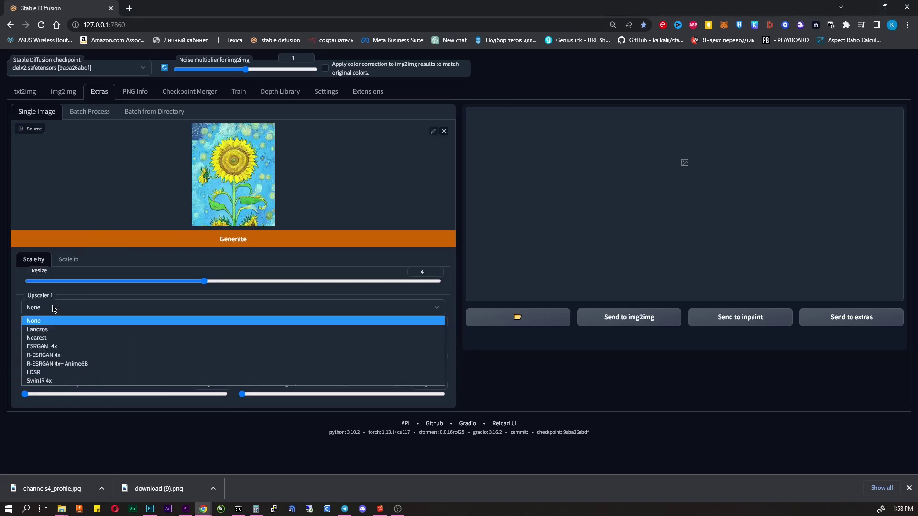
left_click(38, 330)
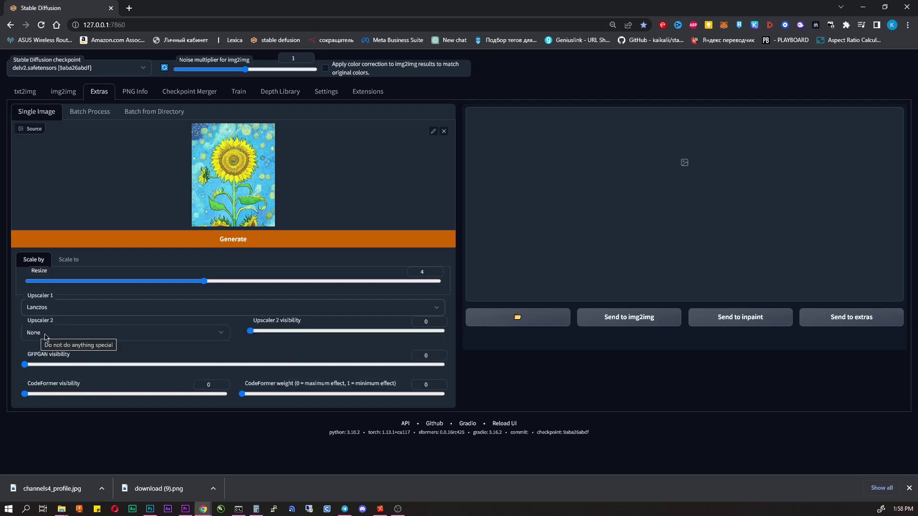
left_click(45, 334)
left_click(47, 371)
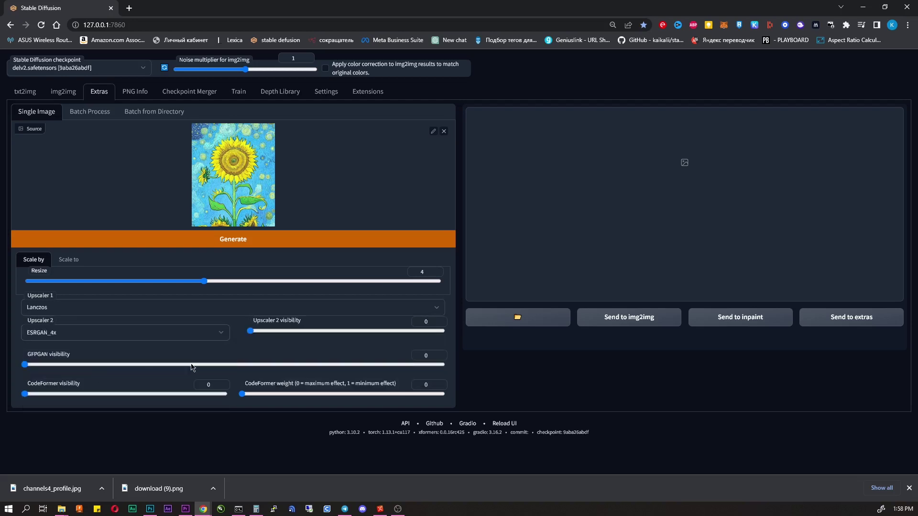
left_click(256, 331)
Run the 4x upscale and inspect the upscaled sunflower full-screen.
left_click(228, 239)
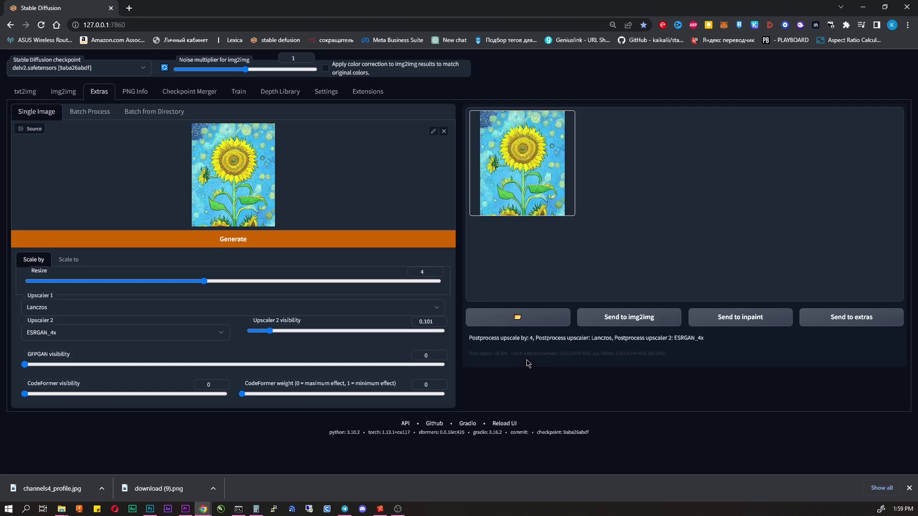
left_click(531, 184)
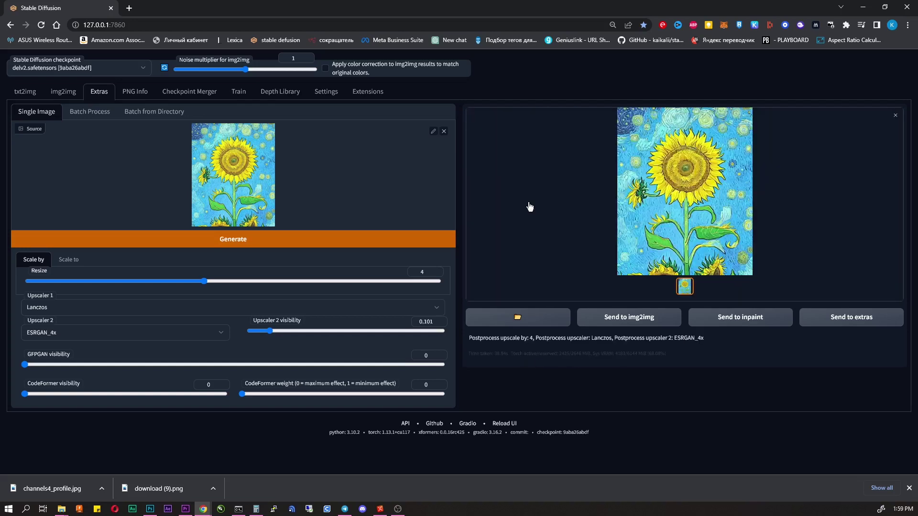
left_click(676, 205)
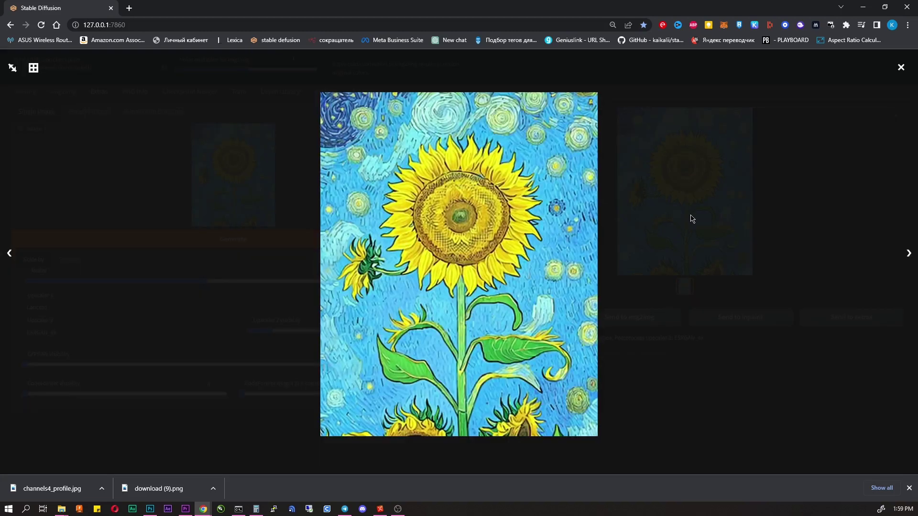
left_click(721, 220)
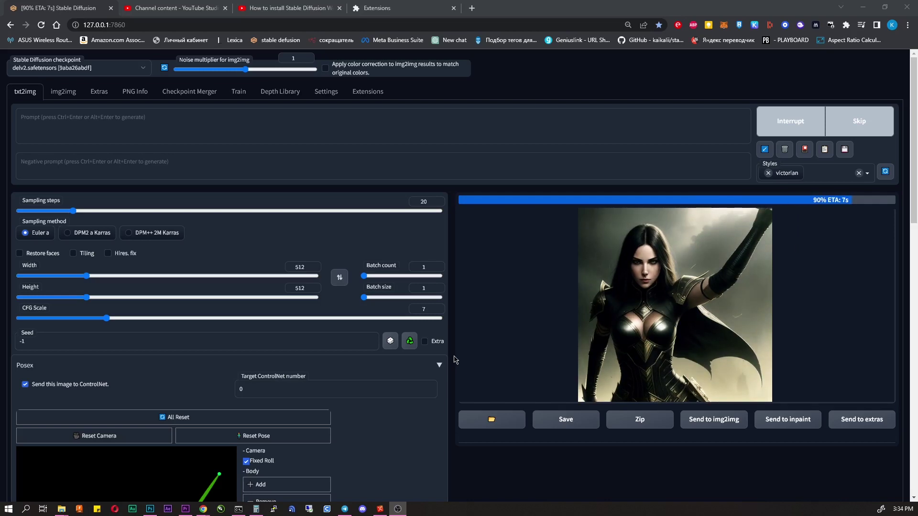
Open the finished pink-haired anime girl making a rock sign full-screen.
left_click(621, 282)
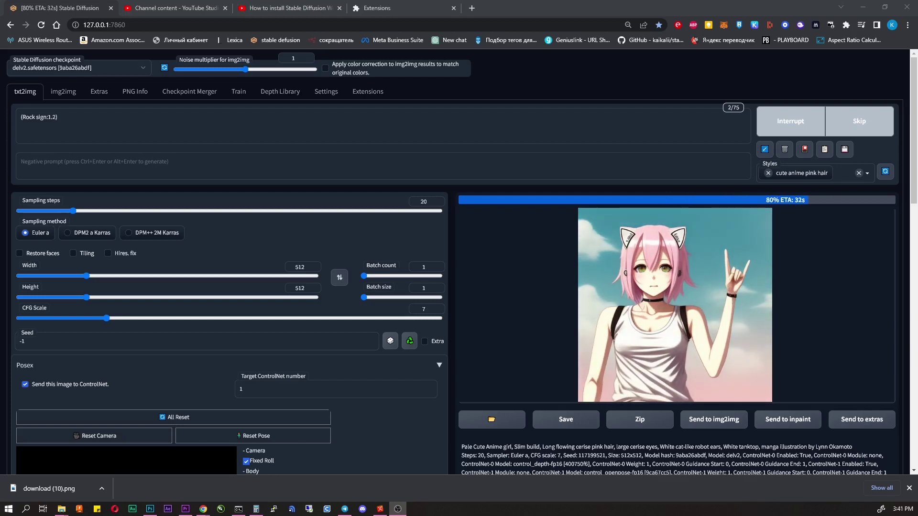
left_click(621, 280)
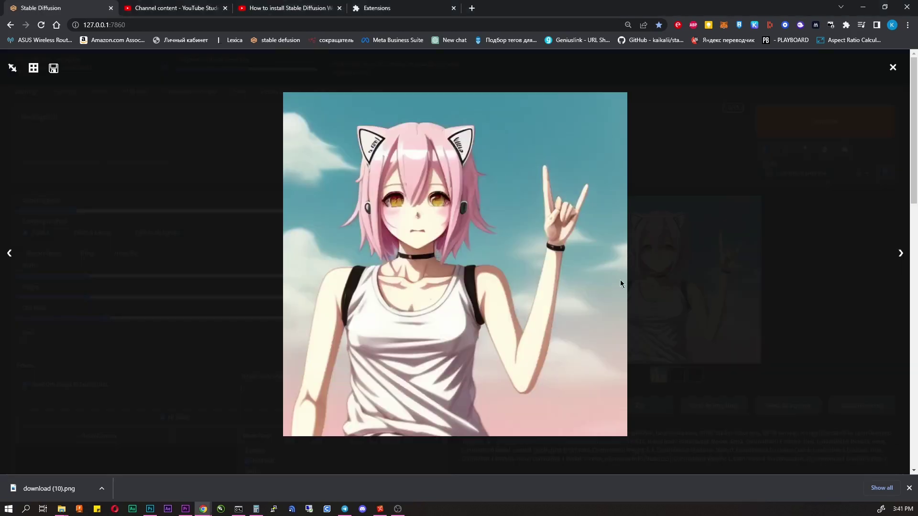